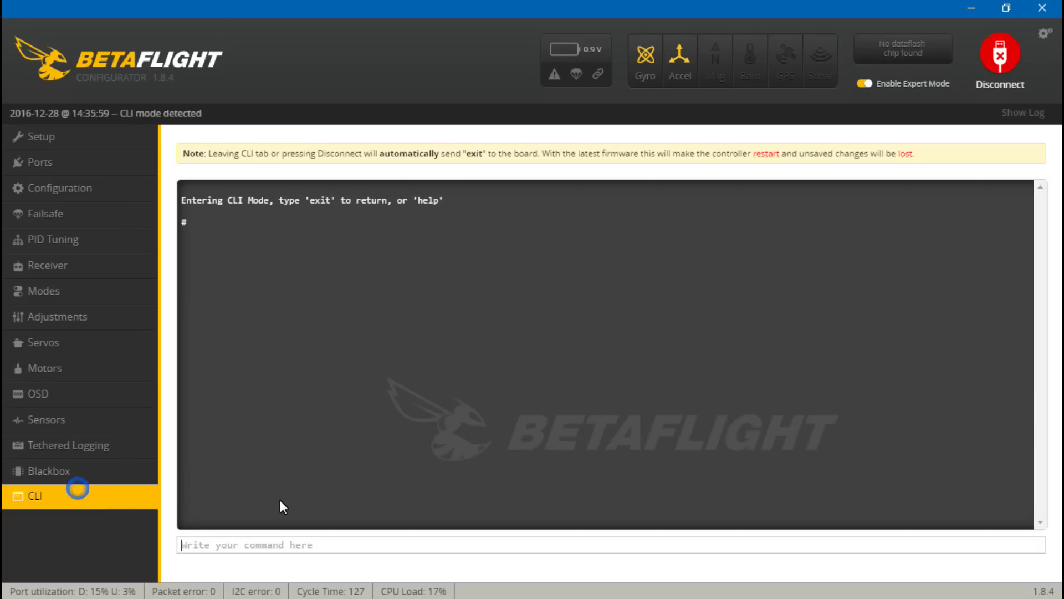
# Run 'mmix load quadx' in the CLI to print the four QUADX mix lines
pyautogui.write('mmix loa')
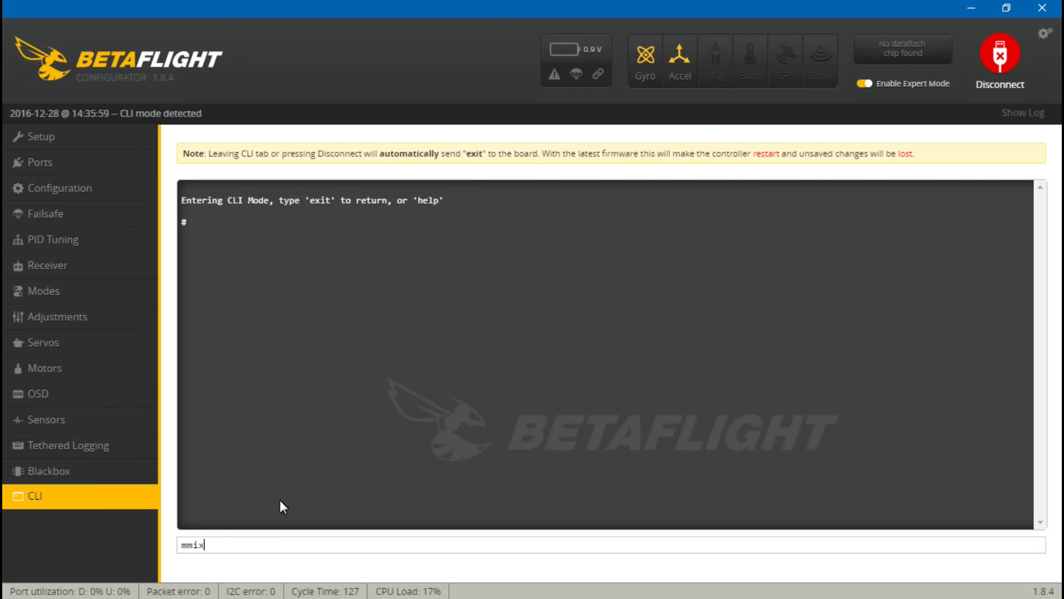
pyautogui.write('d quadx')
pyautogui.press('Return')
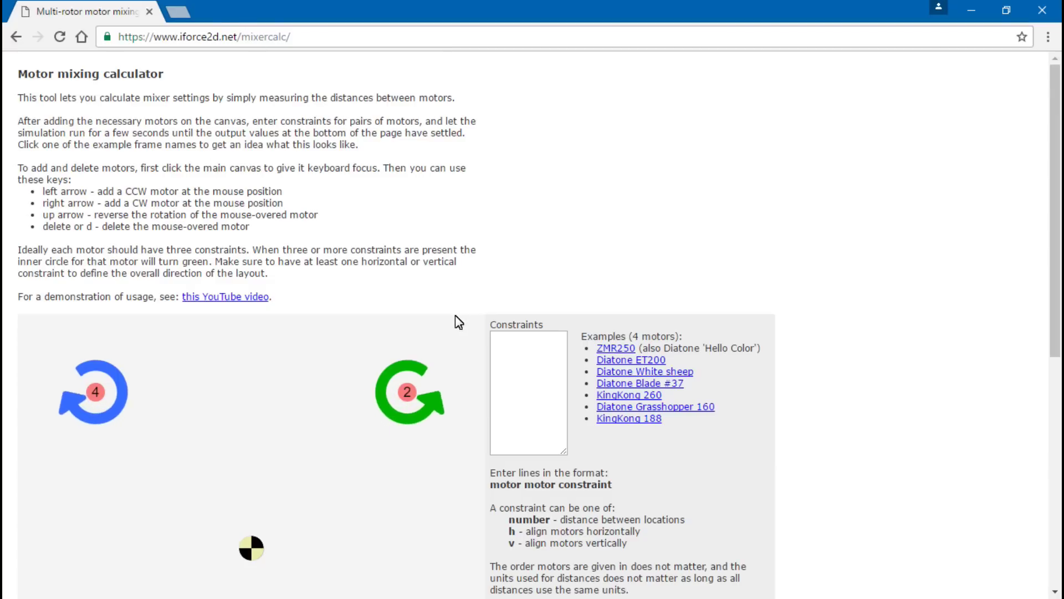
# Scroll down to the motor canvas and load the ZMR250 example frame constraints
pyautogui.scroll(-4, 455, 320)
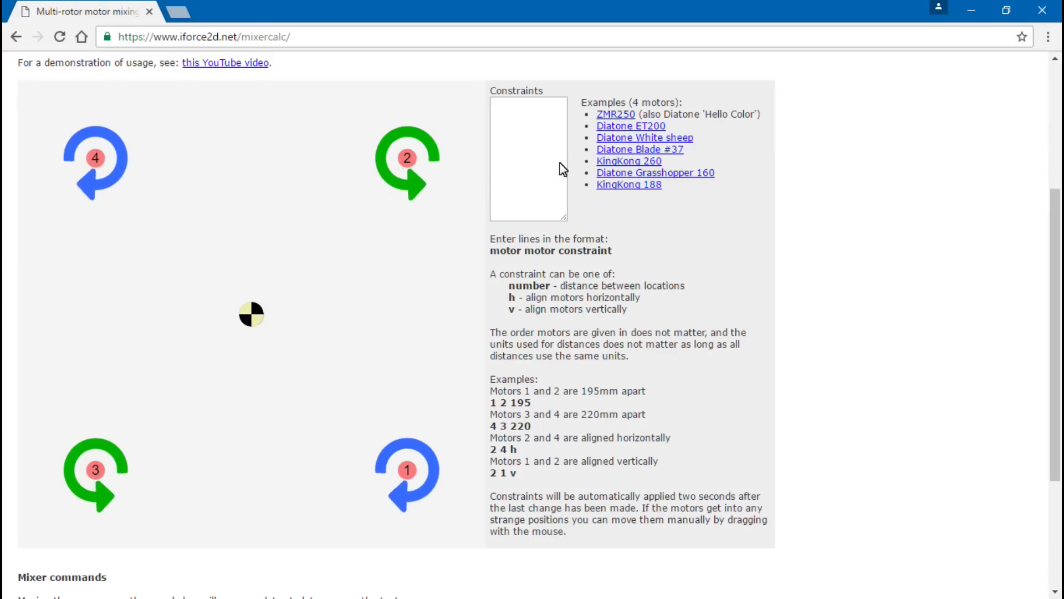
pyautogui.click(613, 115)
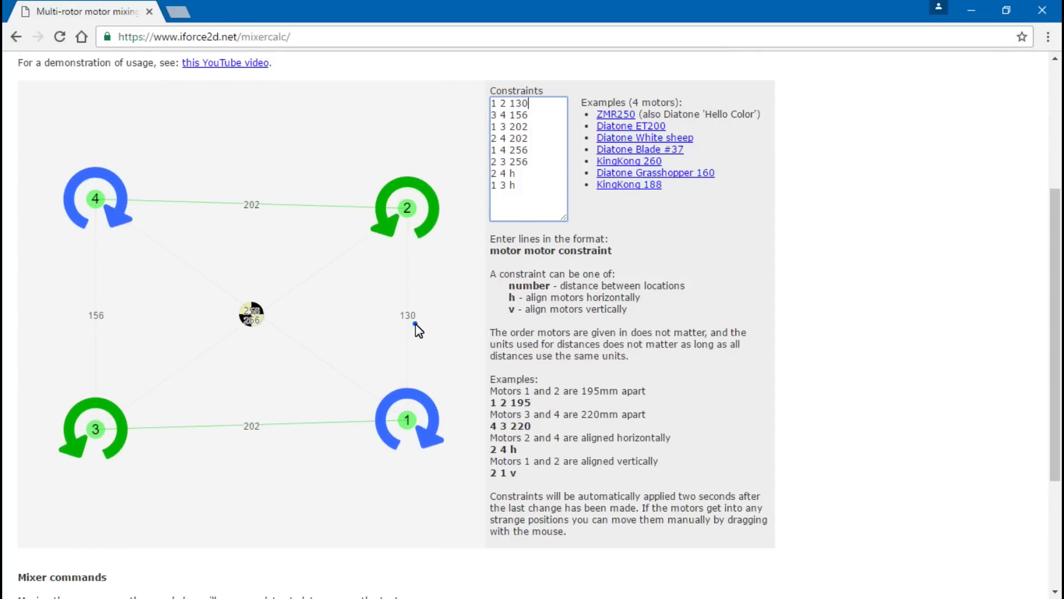
# Change the motor 3–4 constraint to 130 and the motor 1–3 constraint to 129
pyautogui.click(416, 325)
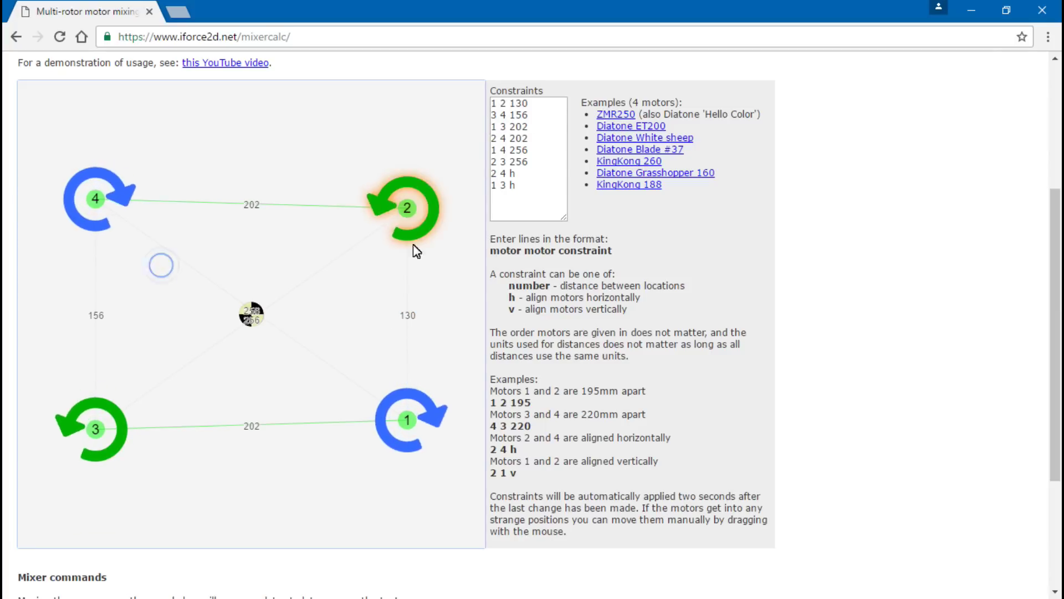
pyautogui.click(532, 115)
pyautogui.press('BackSpace')
pyautogui.press('BackSpace')
pyautogui.write('30')
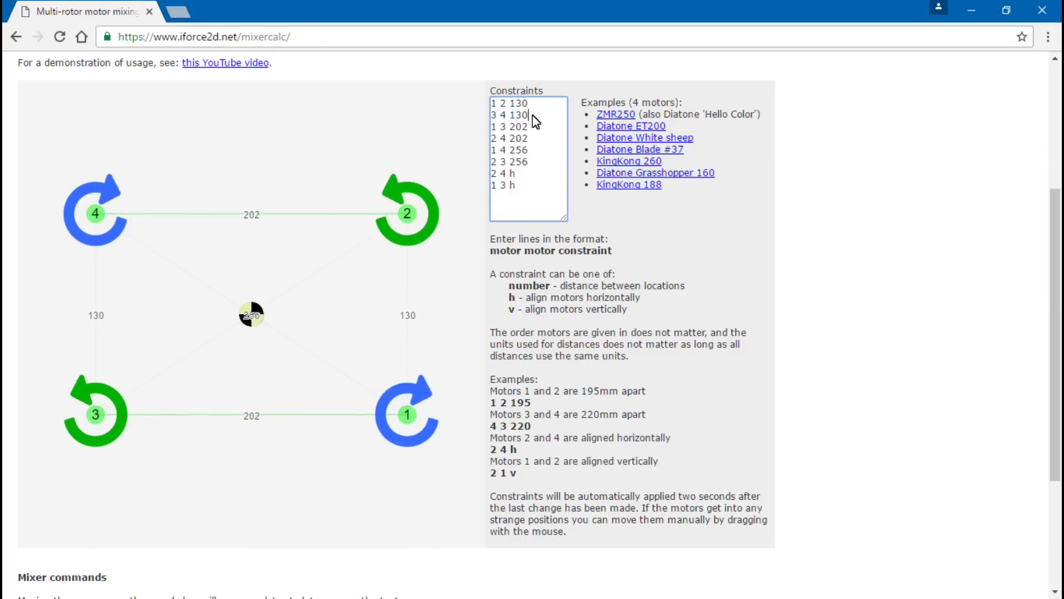
pyautogui.click(537, 128)
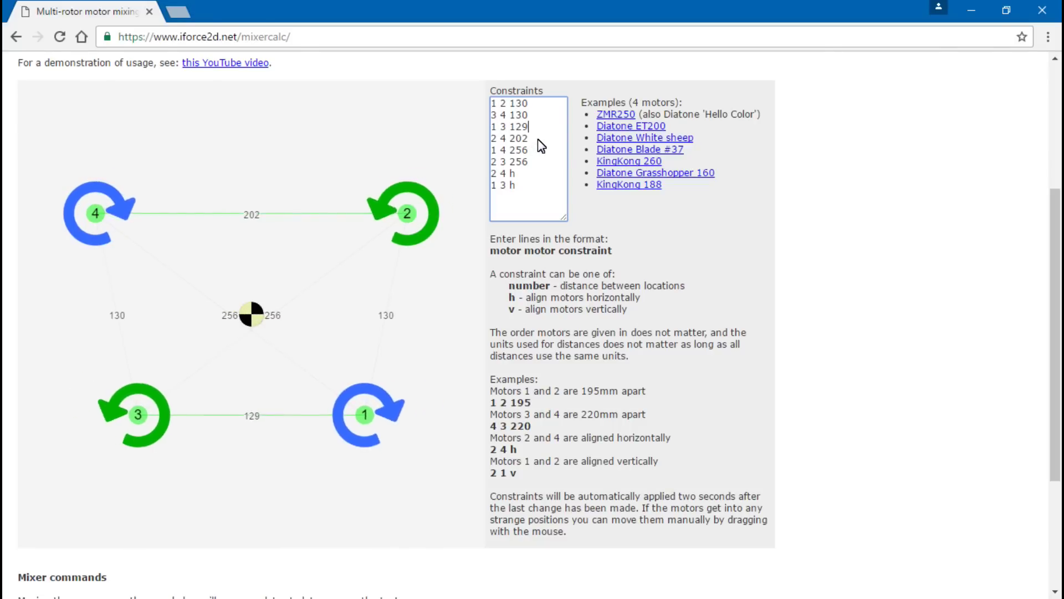
pyautogui.click(539, 139)
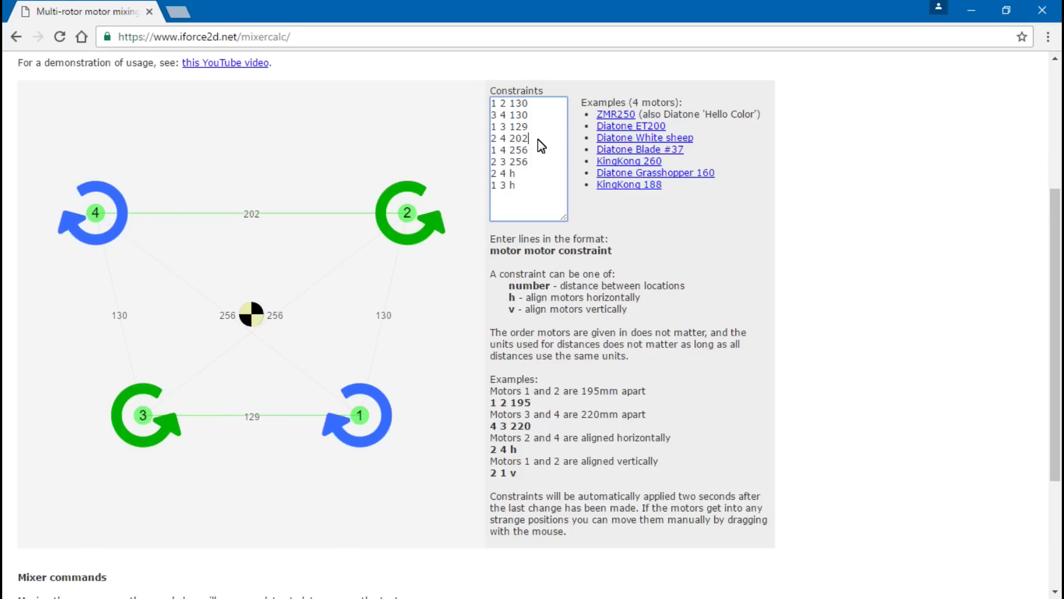
# Change the motor 2–4 constraint to 188 and the 1–4 and 2–3 diagonals to 204
pyautogui.press('BackSpace')
pyautogui.press('BackSpace')
pyautogui.press('BackSpace')
pyautogui.write('188')
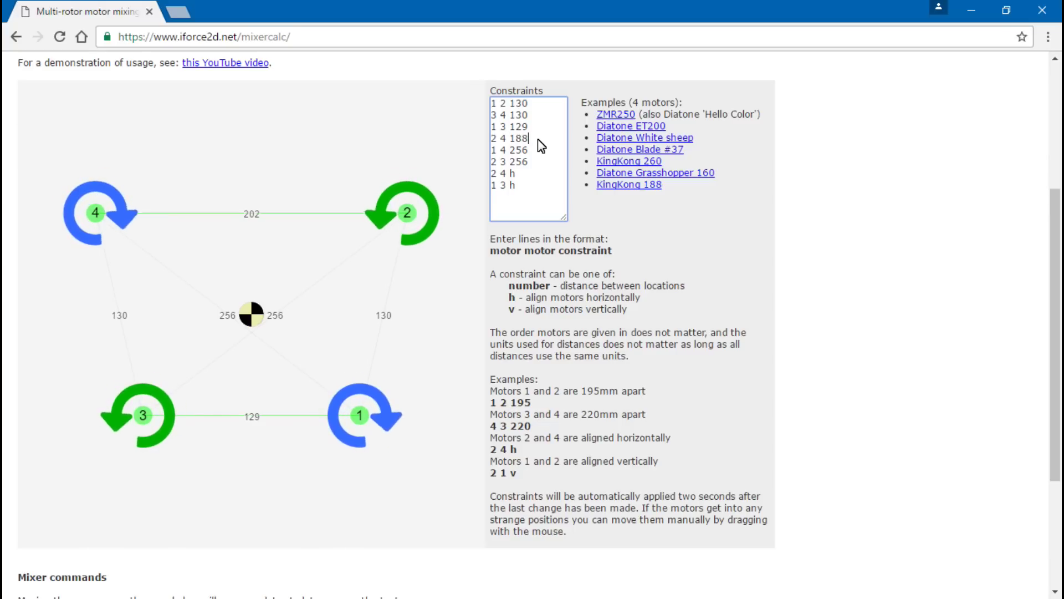
pyautogui.click(541, 156)
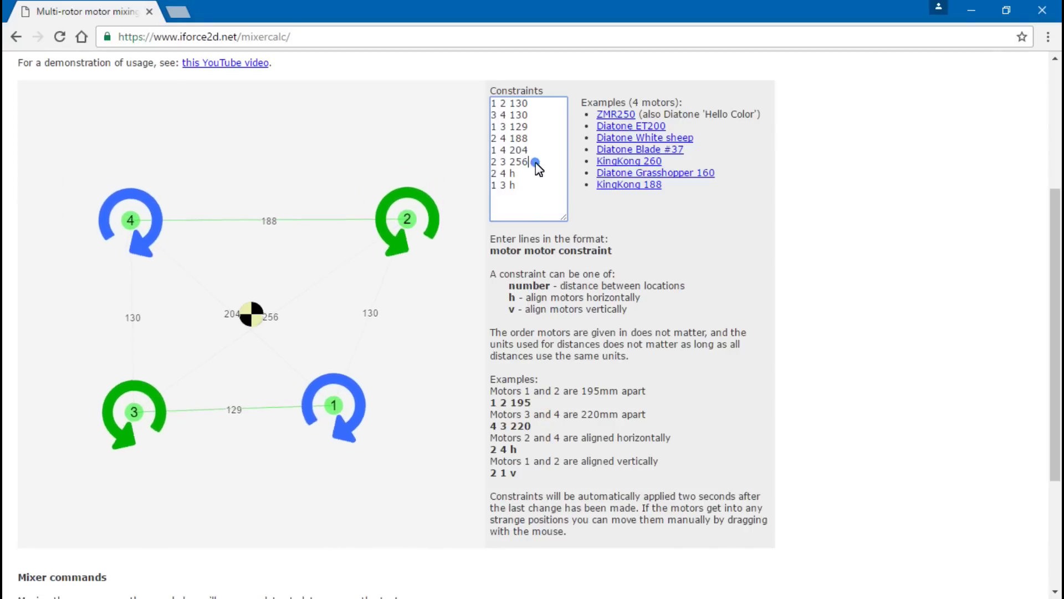
pyautogui.click(536, 163)
pyautogui.press('BackSpace')
pyautogui.press('BackSpace')
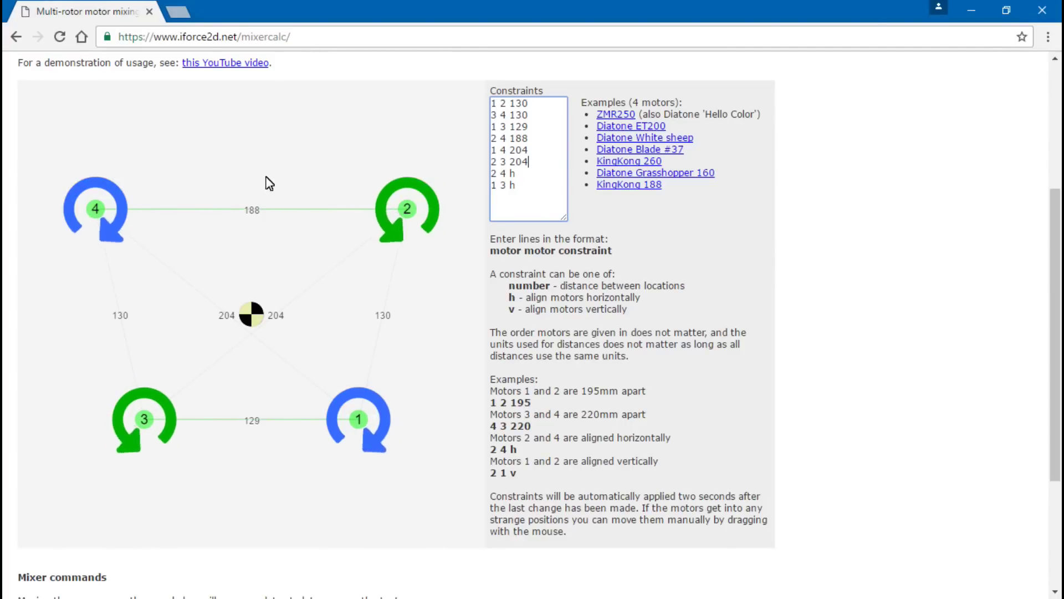
pyautogui.click(515, 173)
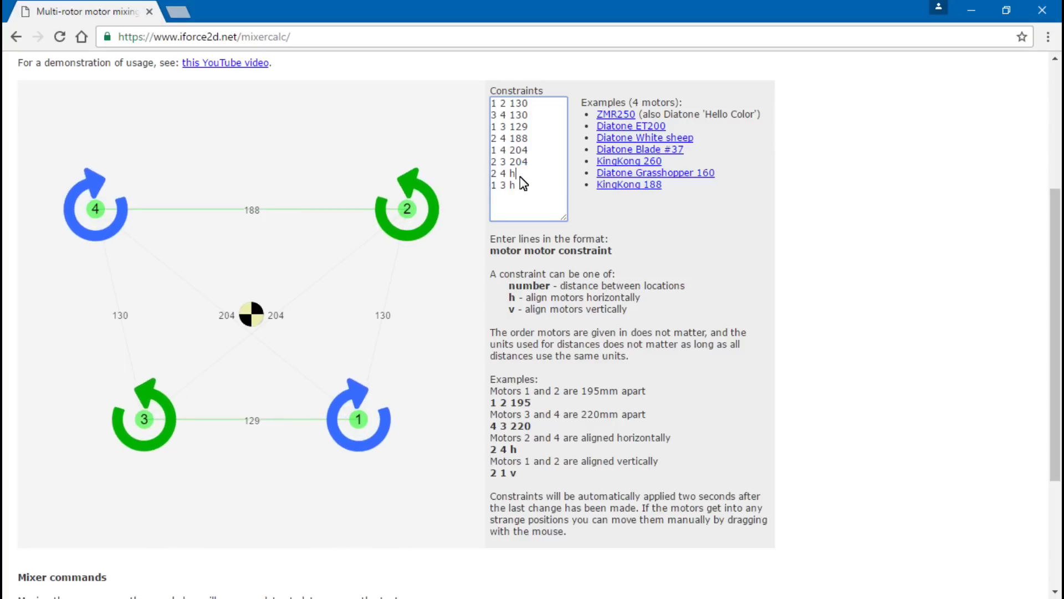
pyautogui.click(381, 149)
pyautogui.click(79, 142)
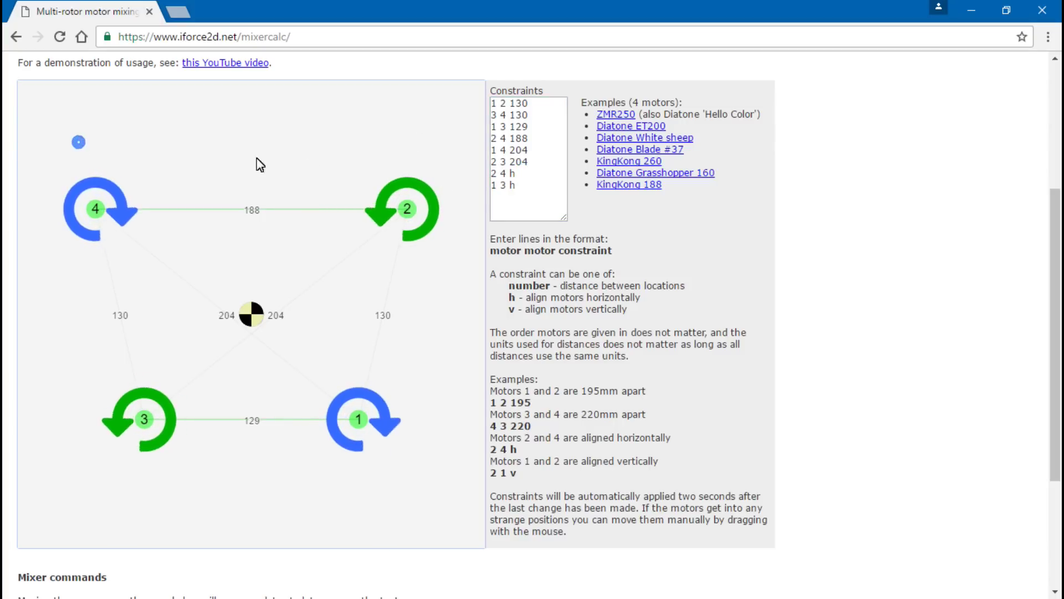
pyautogui.click(515, 175)
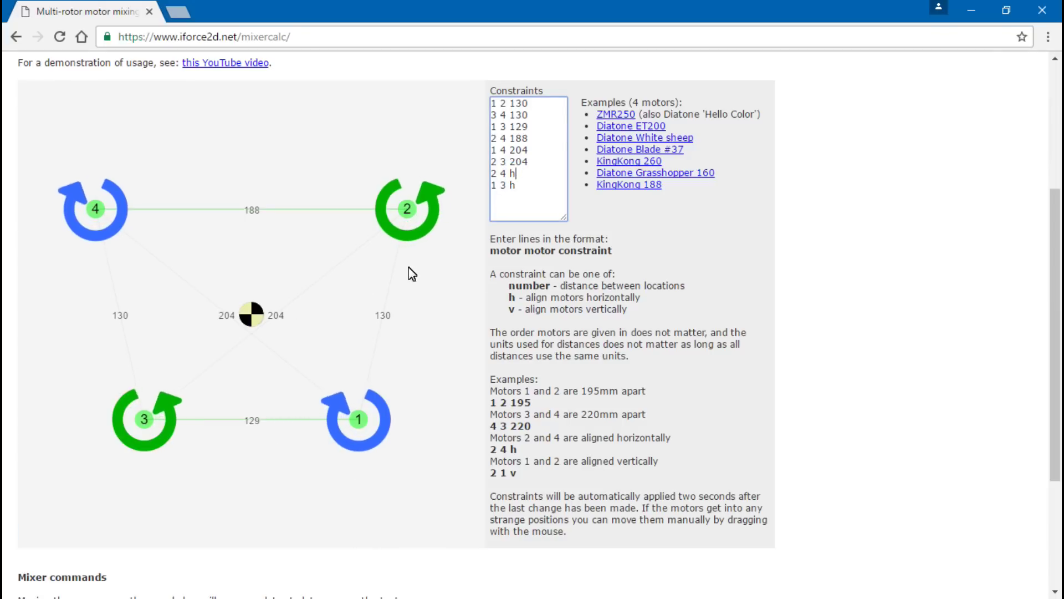
pyautogui.click(524, 194)
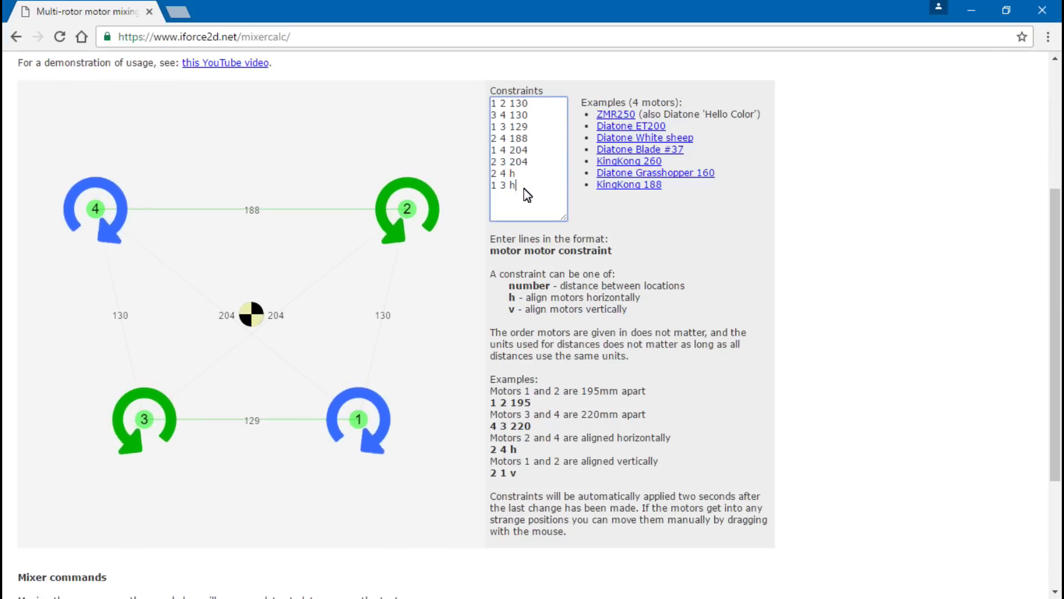
# Choose 'Cleanflight from 1.10 onwards' as the mixer command format
pyautogui.scroll(-3, 445, 363)
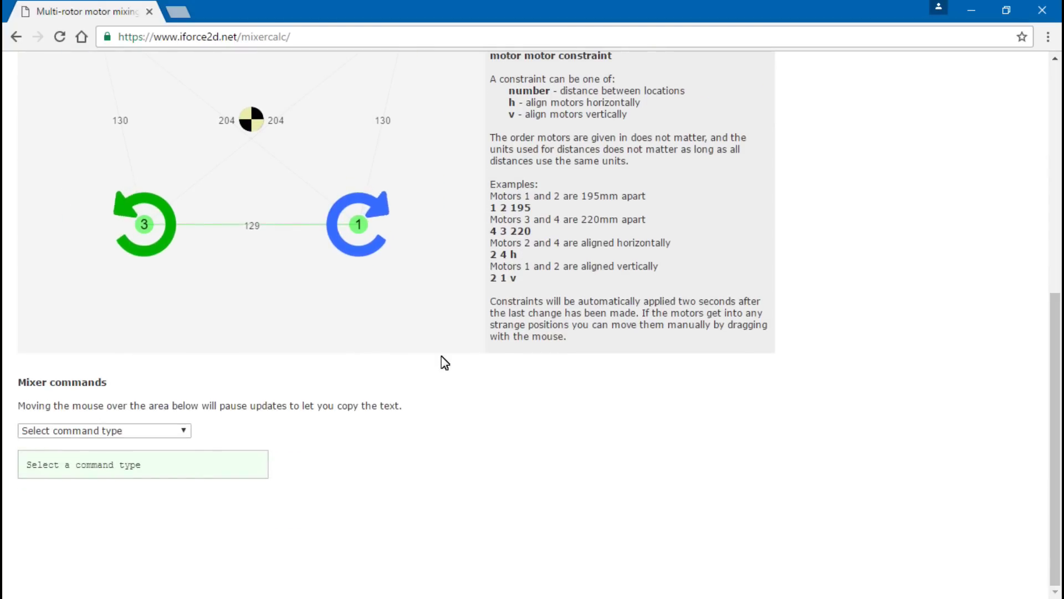
pyautogui.click(187, 431)
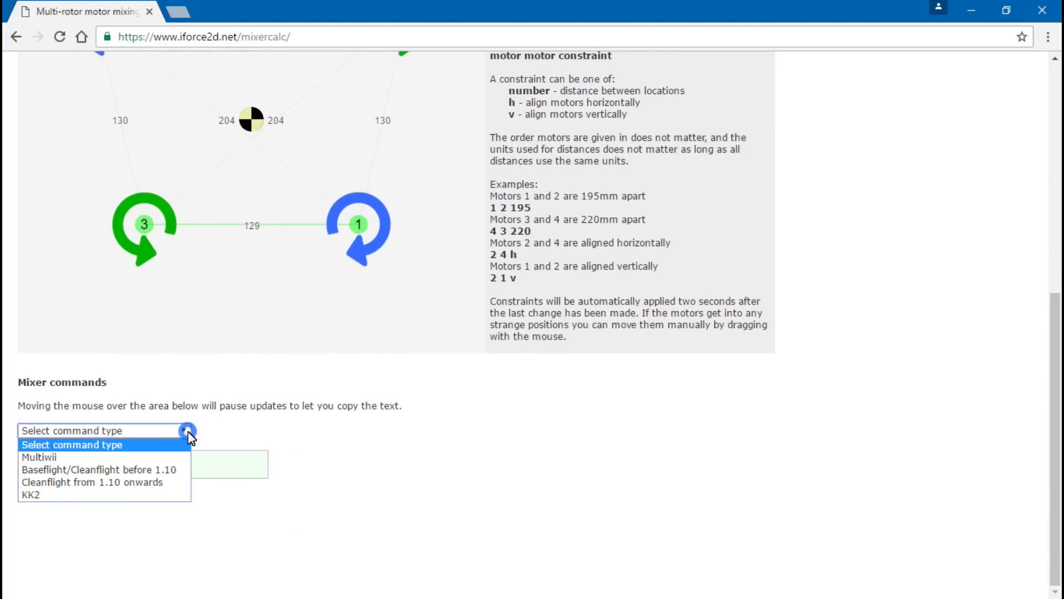
pyautogui.click(153, 482)
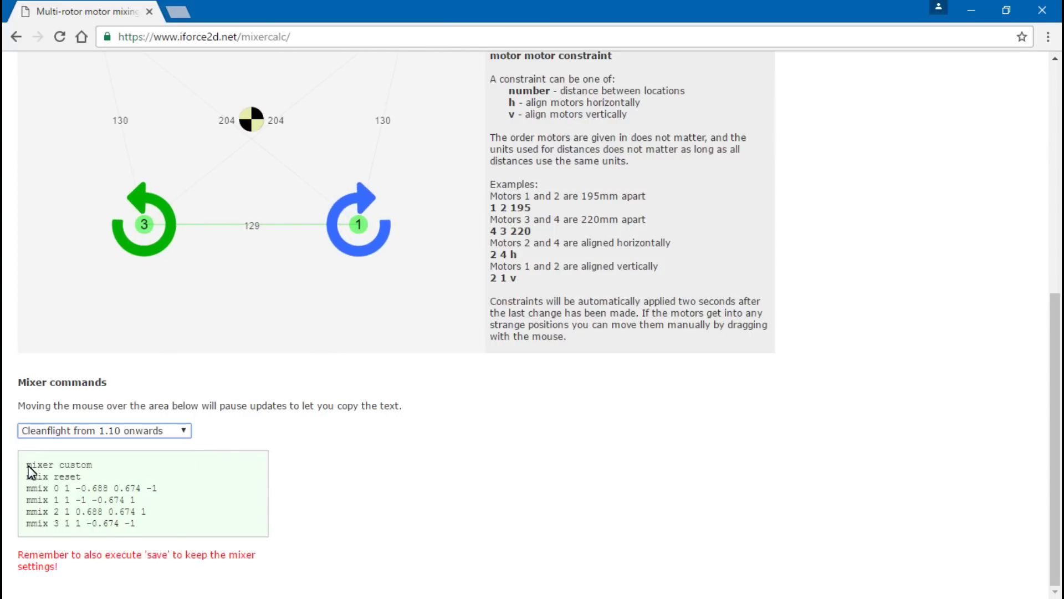
# Select and copy the generated mmix command lines
pyautogui.moveTo(27, 464); pyautogui.dragTo(184, 554)
pyautogui.rightClick(93, 502)
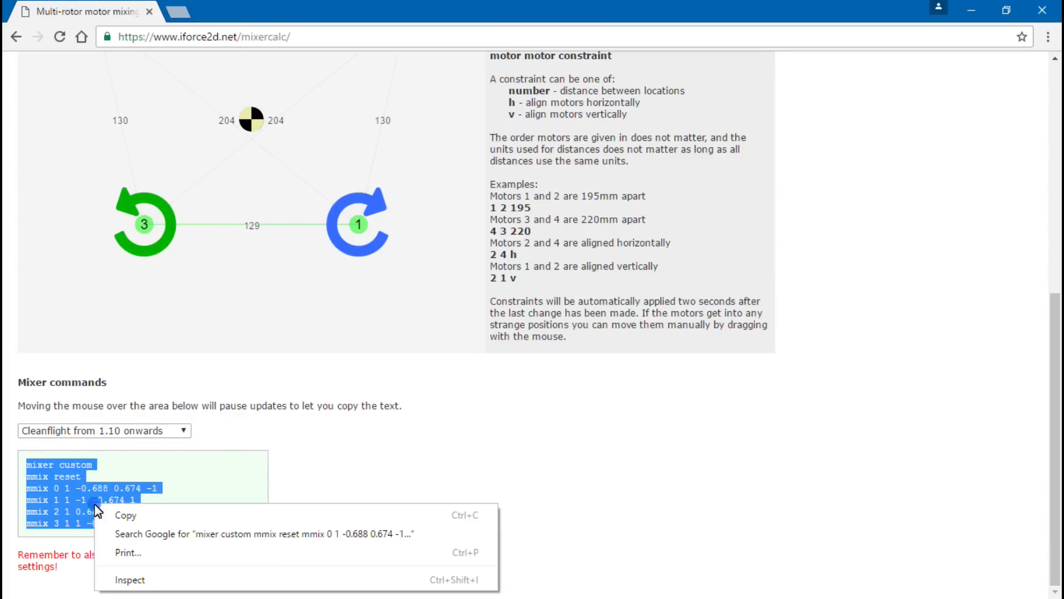
pyautogui.click(98, 510)
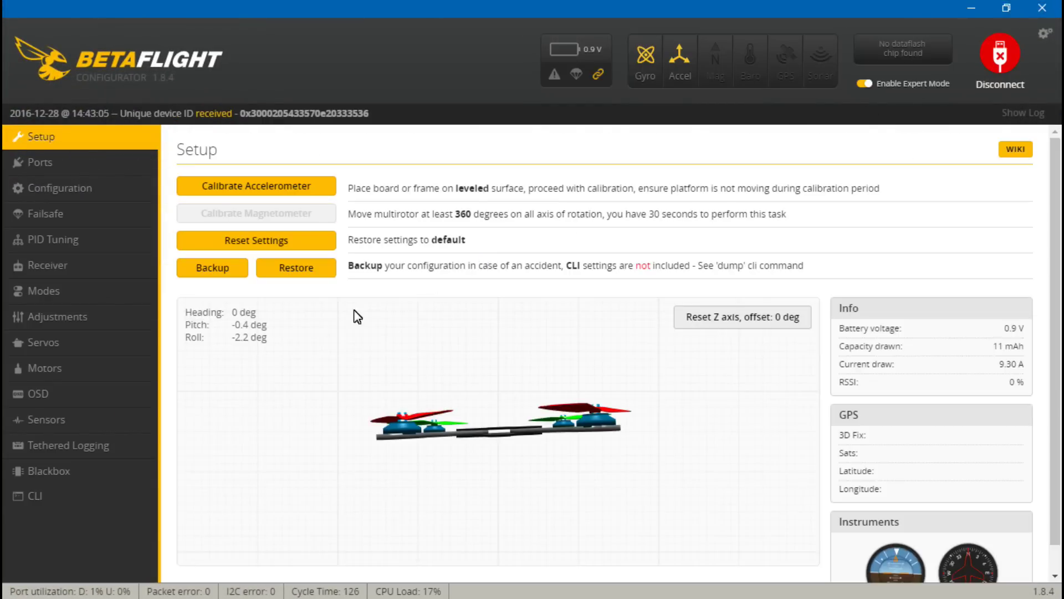
# Paste the copied mmix commands into the CLI, run them, and save to the board
pyautogui.click(55, 503)
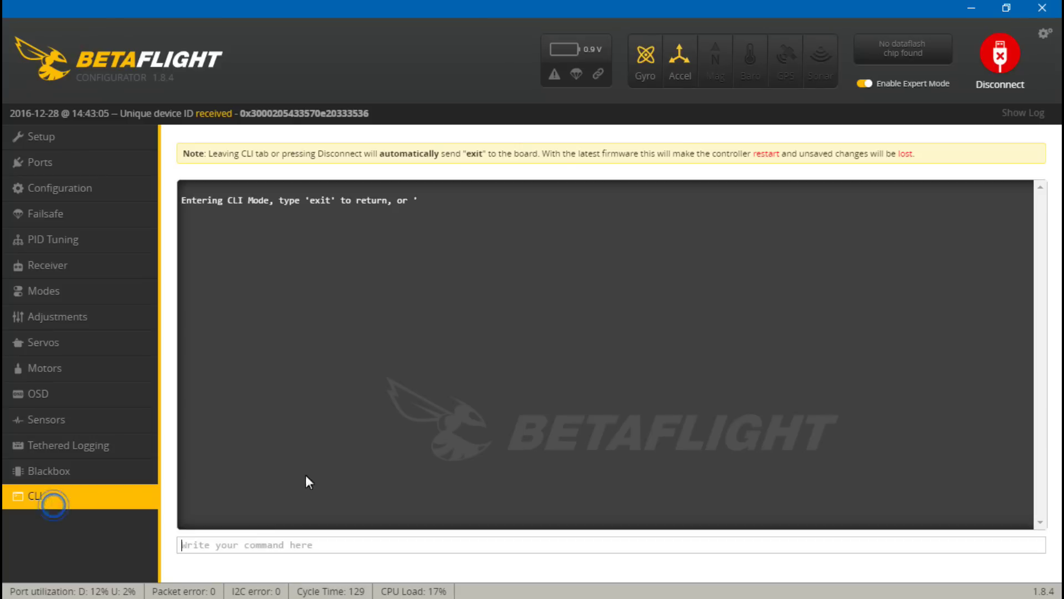
pyautogui.rightClick(313, 545)
pyautogui.click(360, 447)
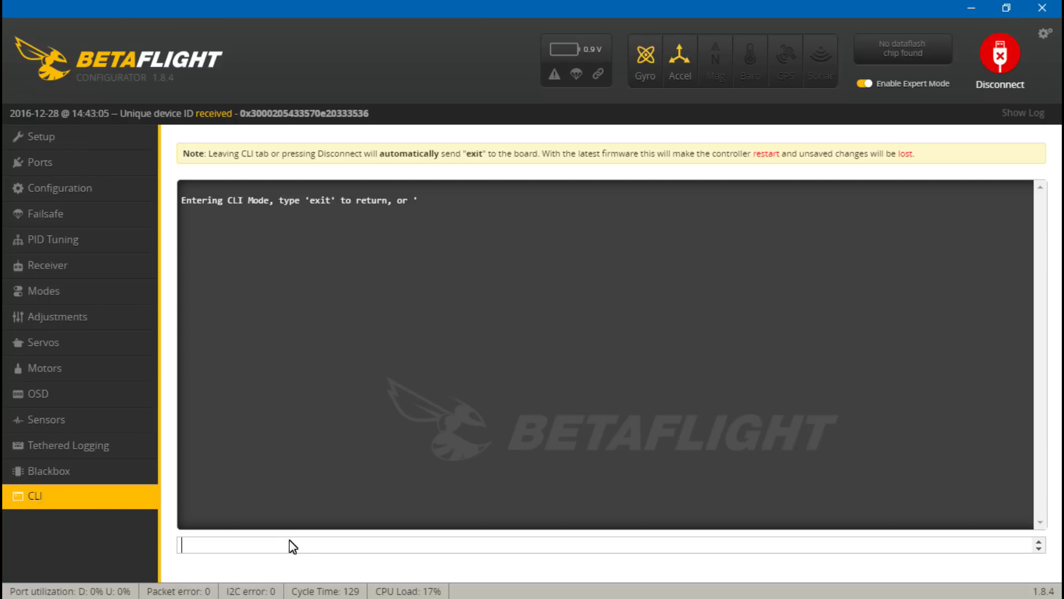
pyautogui.press('Return')
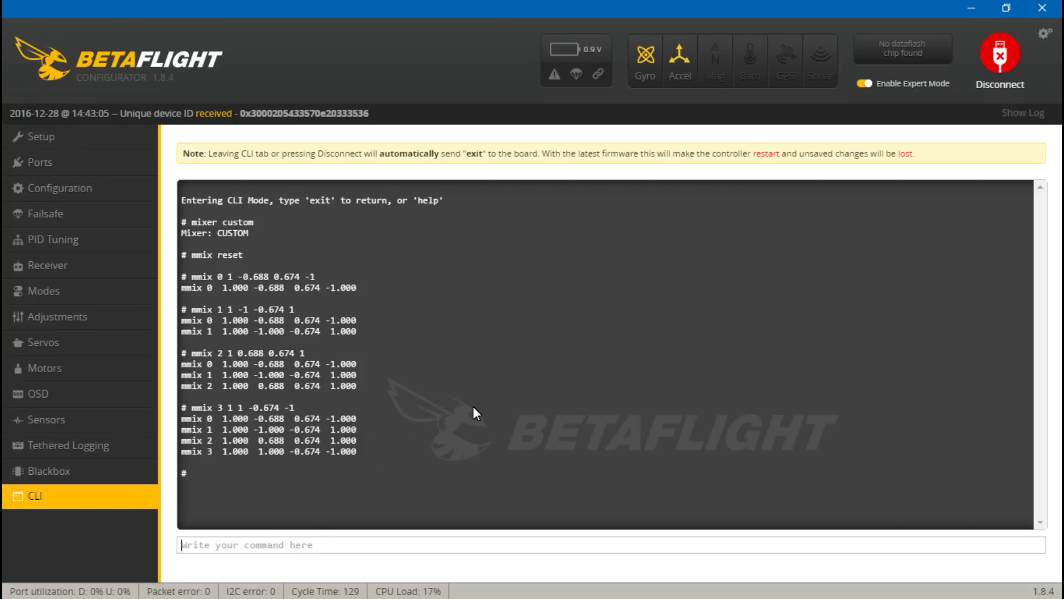
pyautogui.write('save')
pyautogui.press('Return')
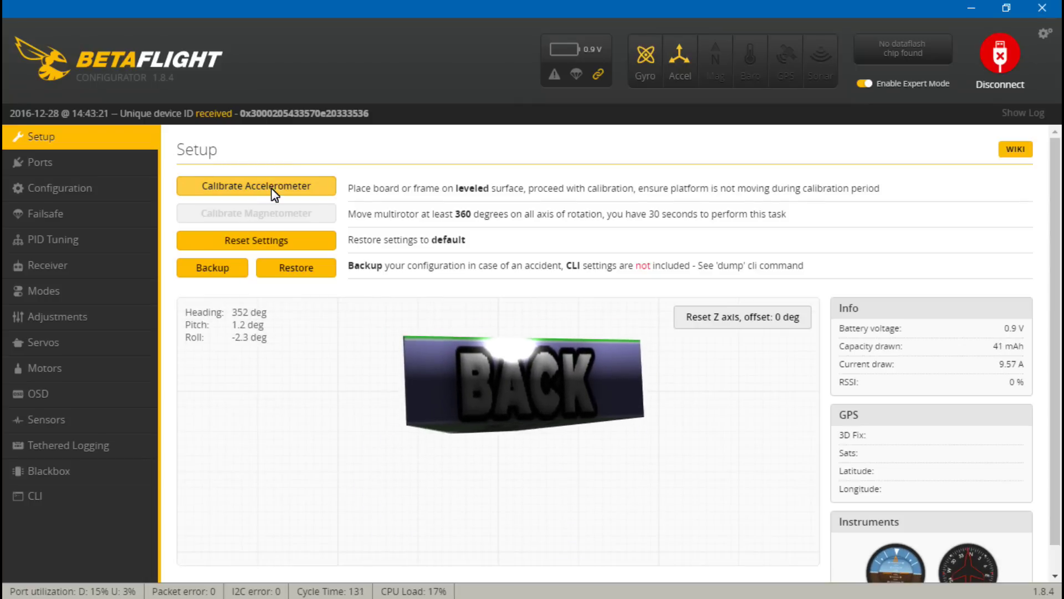
# Check the Configuration page shows Mixer as Custom, then return to the CLI
pyautogui.click(55, 191)
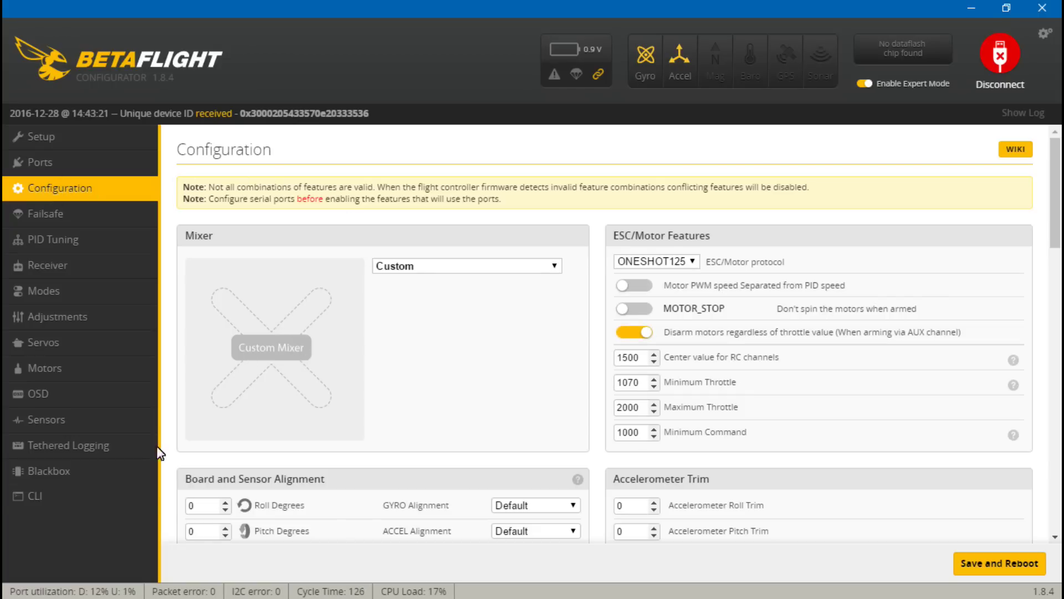
pyautogui.click(105, 502)
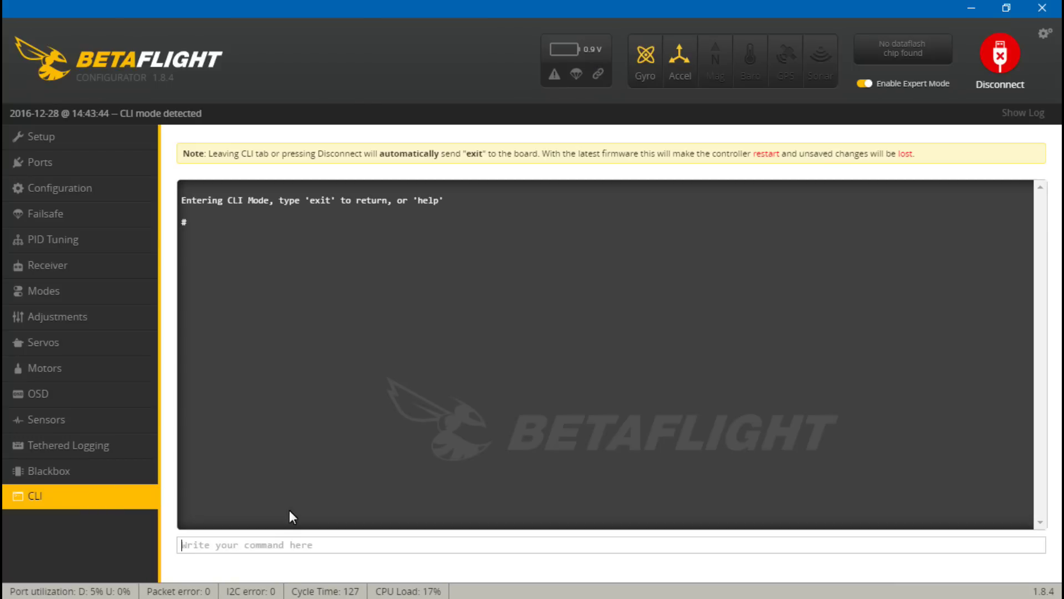
# List the stored mmix lines, then disconnect and minimize the configurator
pyautogui.write('mmix')
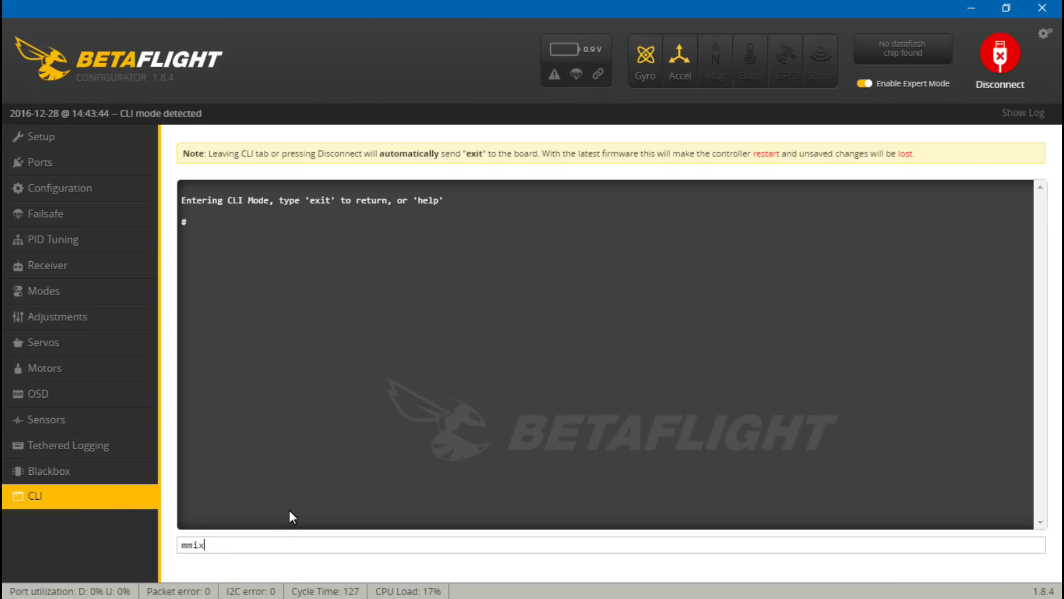
pyautogui.press('Return')
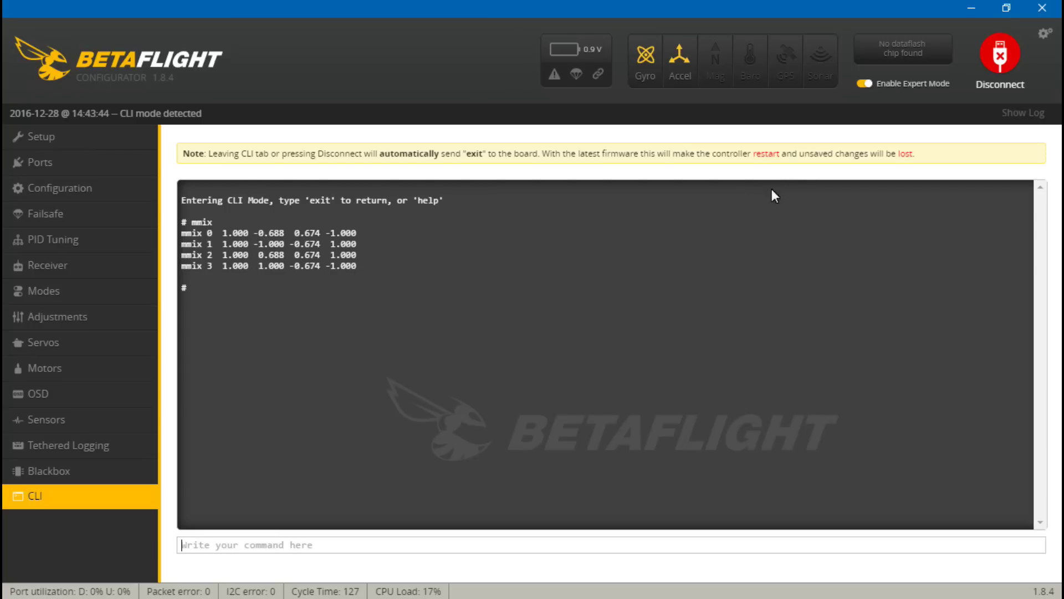
pyautogui.click(1000, 55)
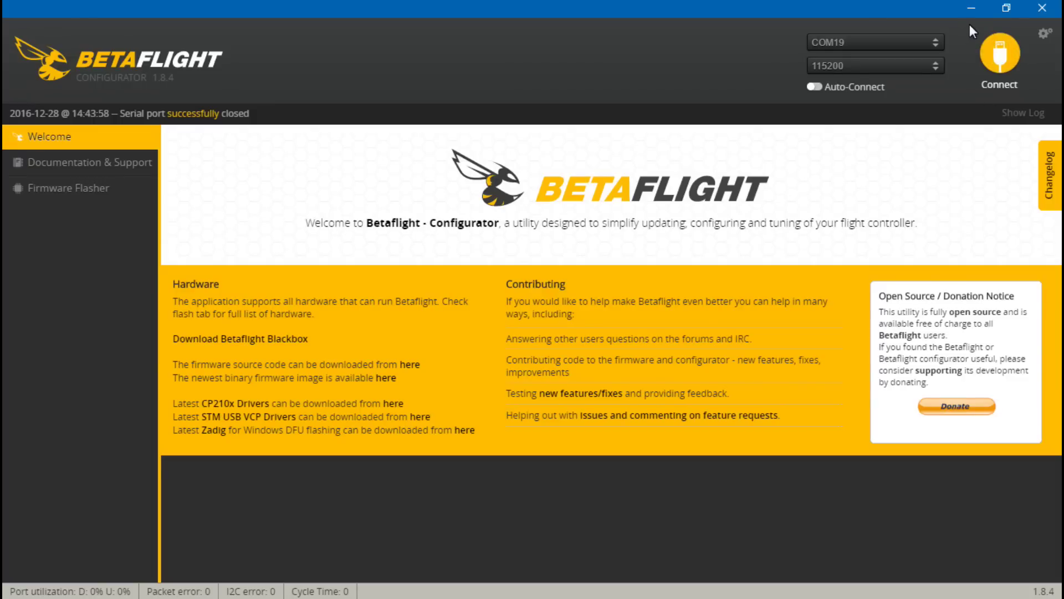
pyautogui.click(972, 8)
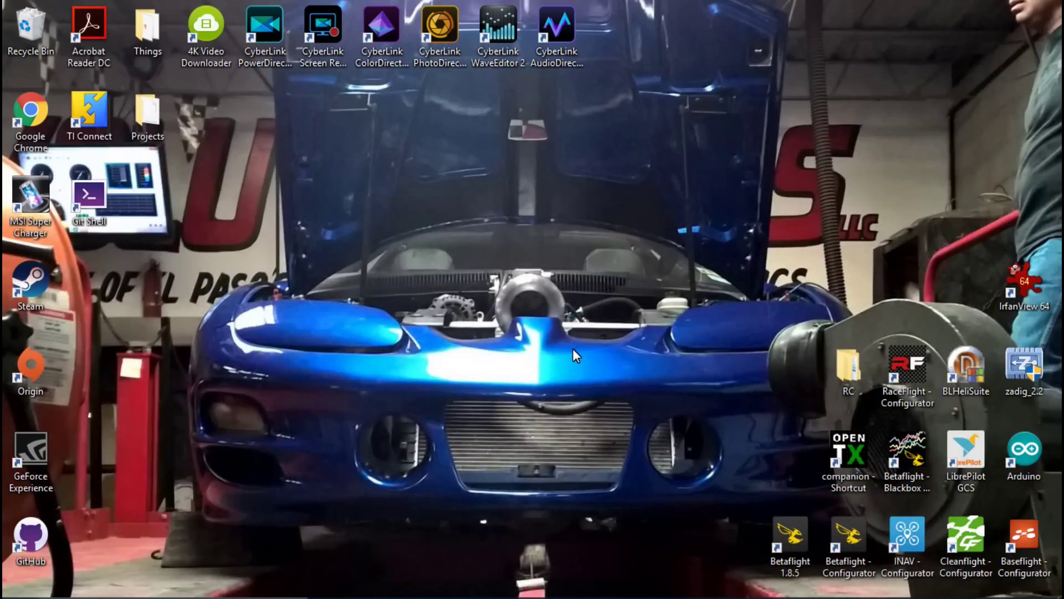